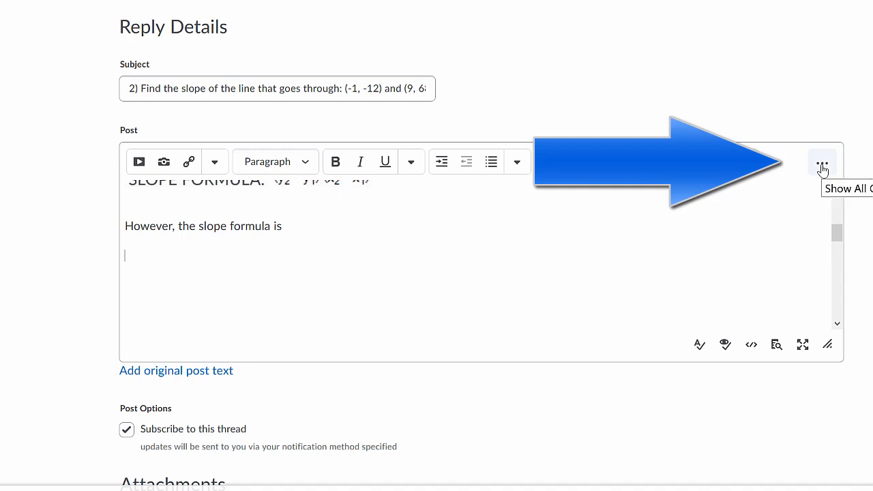
Start a graphical equation below the post's "However, the slope formula is" line and add an empty fraction to it.
{"action": "left_click", "coordinate": [823, 167]}
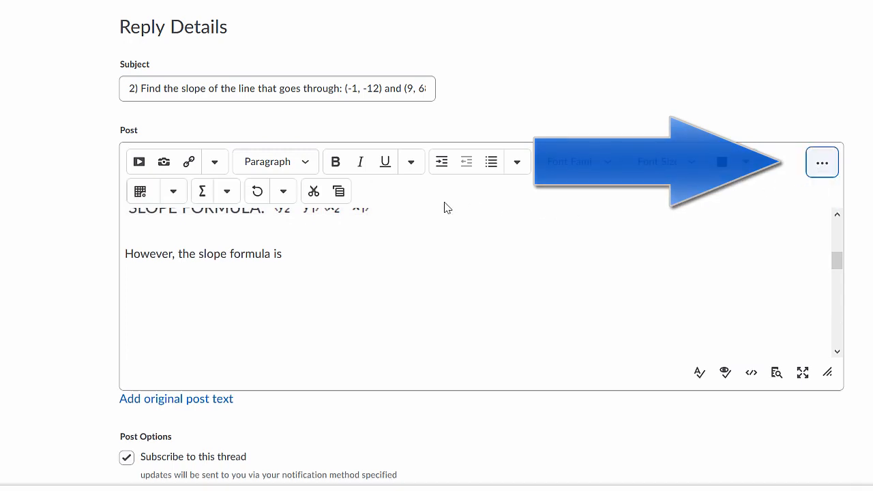
{"action": "left_click", "coordinate": [227, 195]}
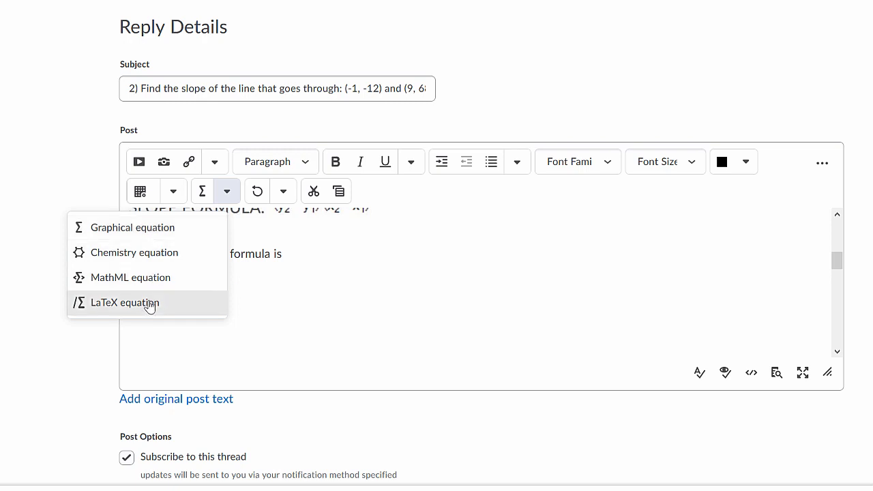
{"action": "left_click", "coordinate": [160, 232]}
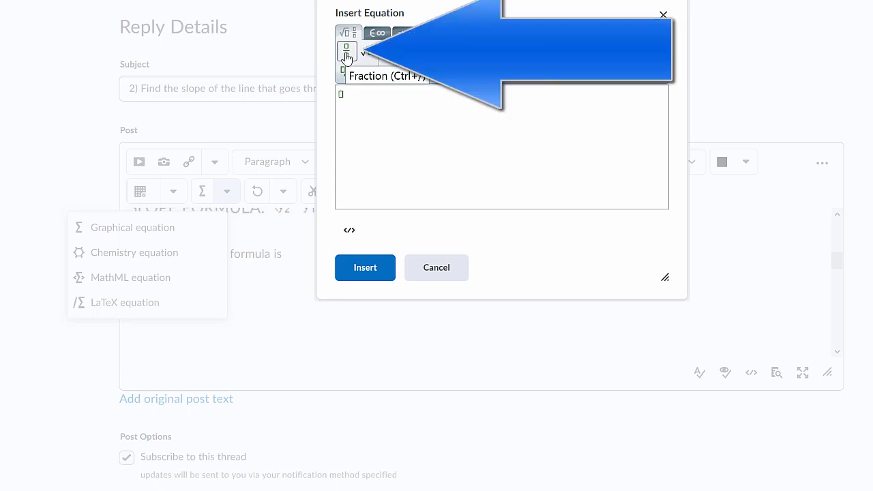
{"action": "left_click", "coordinate": [347, 54]}
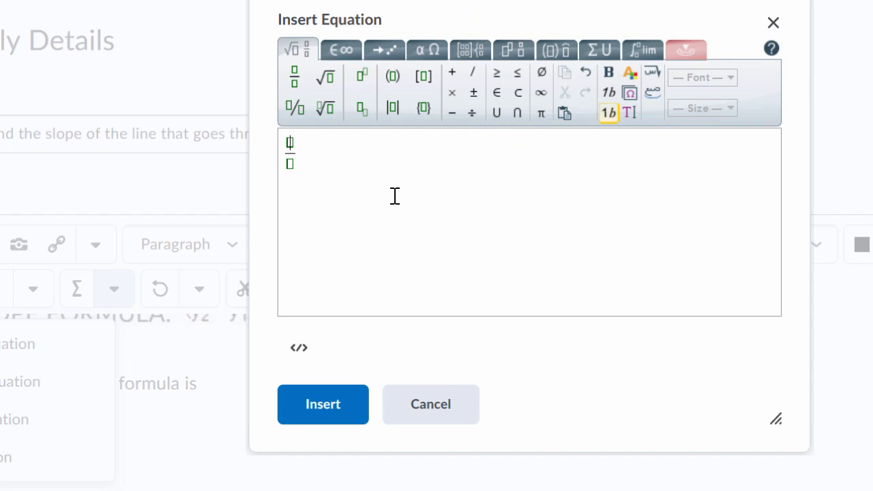
Fill the fraction's numerator with y₂ − y₁, using subscripts for the 2 and the 1.
{"action": "type", "text": "y"}
{"action": "left_click", "coordinate": [361, 109]}
{"action": "type", "text": "2"}
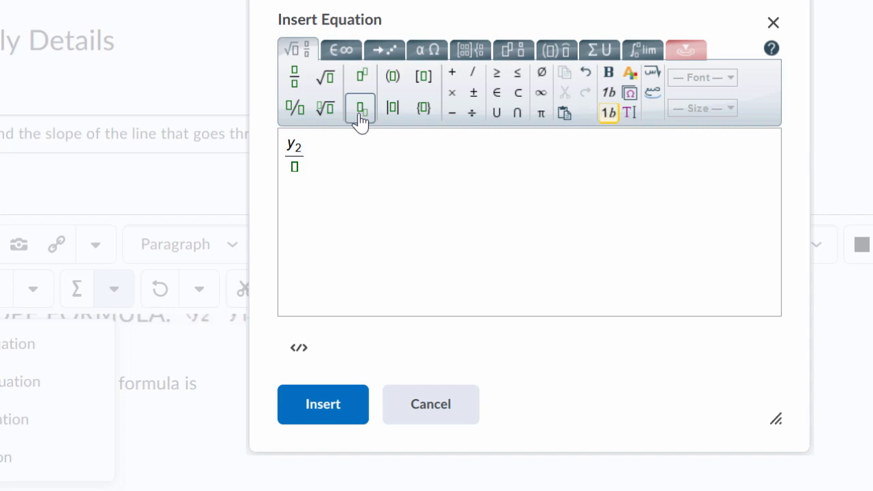
{"action": "type", "text": "-"}
{"action": "type", "text": "y"}
{"action": "left_click", "coordinate": [359, 120]}
{"action": "type", "text": "1"}
Fill the fraction's denominator with x₂ − x₁ using subscripts, and insert the finished equation into the post.
{"action": "key", "text": "Down"}
{"action": "type", "text": "x"}
{"action": "left_click", "coordinate": [359, 116]}
{"action": "type", "text": "2"}
{"action": "key", "text": "Right"}
{"action": "type", "text": "-"}
{"action": "type", "text": "x"}
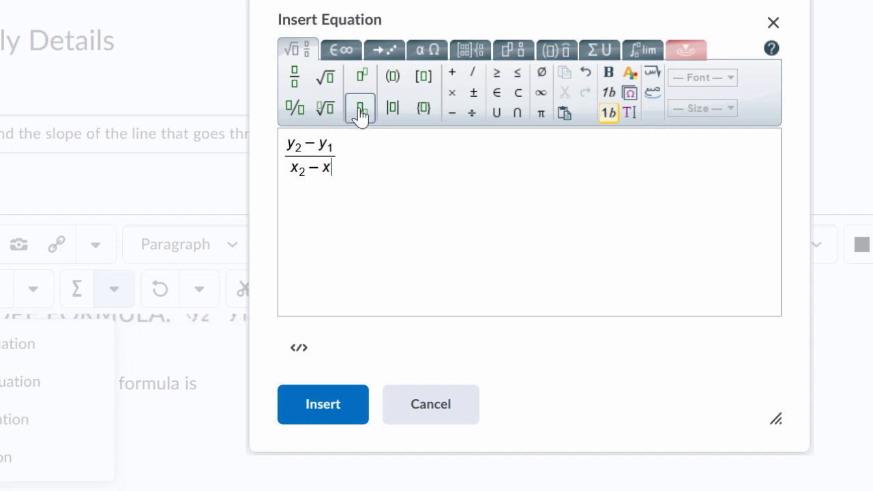
{"action": "left_click", "coordinate": [361, 114]}
{"action": "type", "text": "1"}
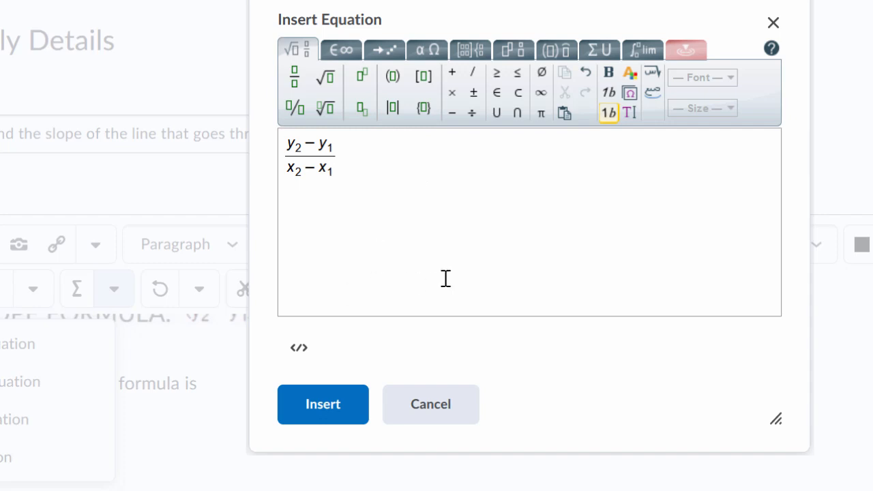
{"action": "left_click", "coordinate": [325, 409]}
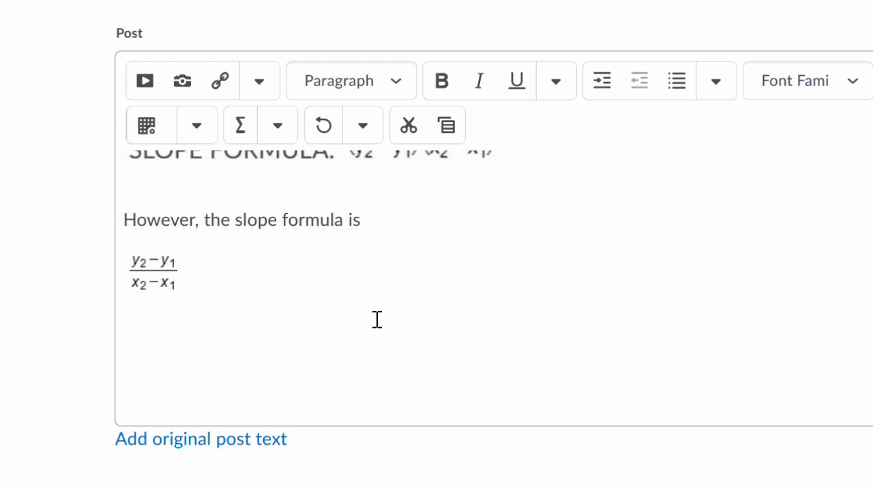
Append "between" to the slope formula sentence and begin an inline graphical equation with x₁ inside parentheses.
{"action": "left_click", "coordinate": [394, 219]}
{"action": "type", "text": "between"}
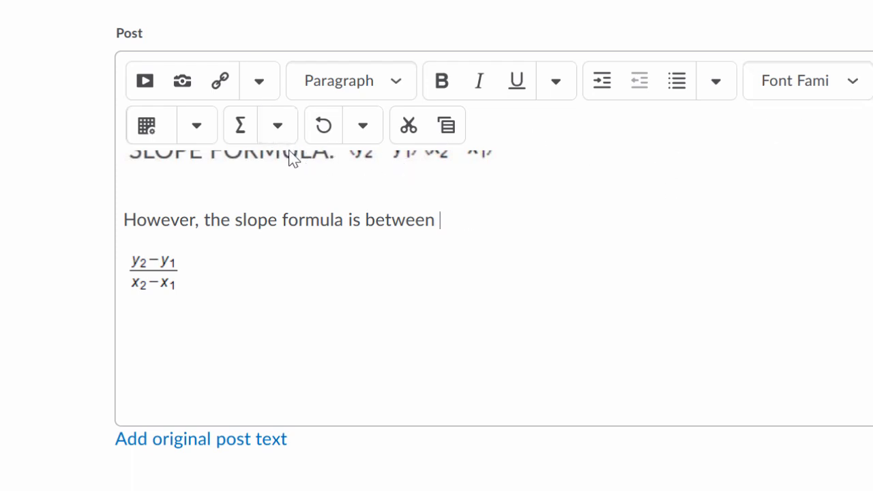
{"action": "left_click", "coordinate": [242, 128]}
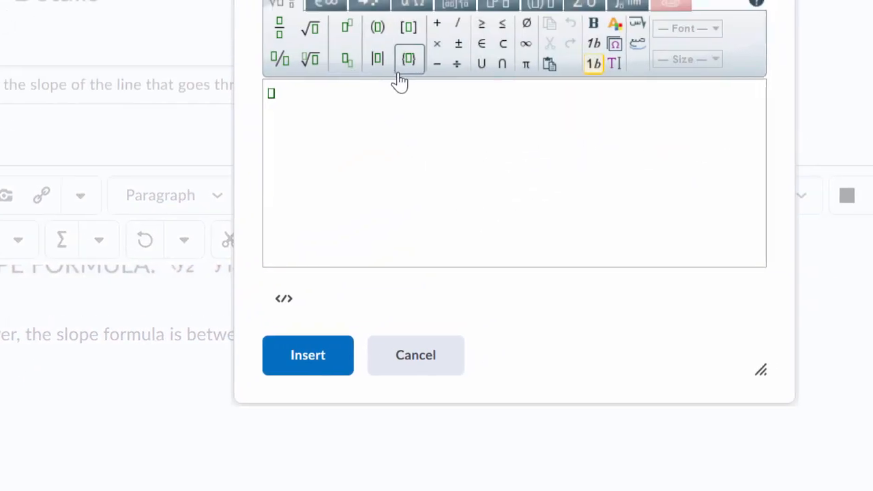
{"action": "left_click", "coordinate": [377, 27]}
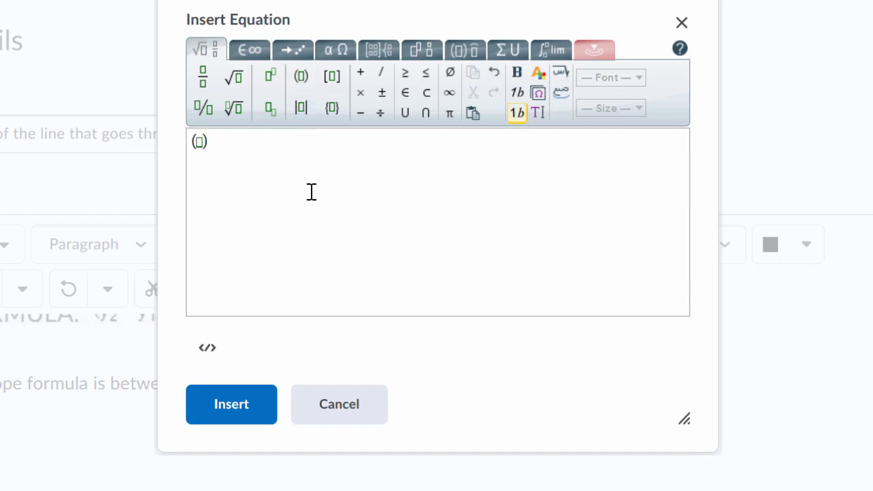
{"action": "type", "text": "x"}
{"action": "left_click", "coordinate": [273, 123]}
{"action": "type", "text": "1"}
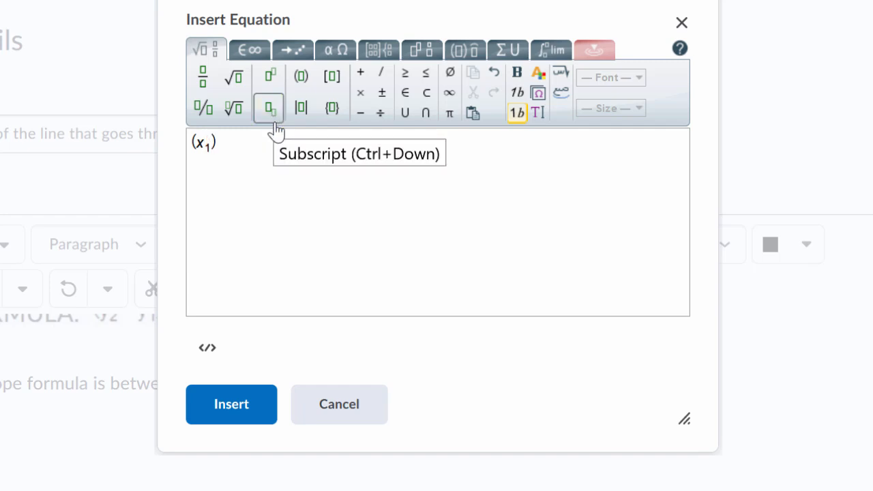
Complete the point as (x₁,y₁) with a subscripted 1, and insert it into the sentence.
{"action": "type", "text": ",x"}
{"action": "key", "text": "BackSpace"}
{"action": "type", "text": "y"}
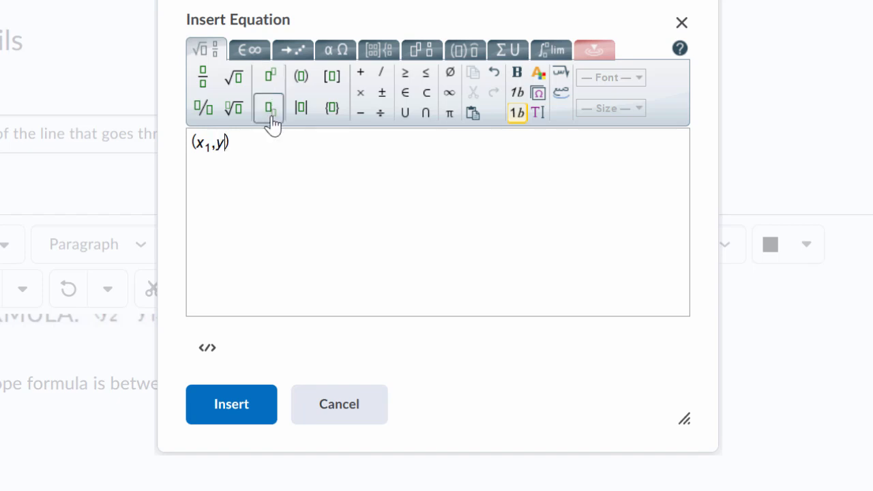
{"action": "left_click", "coordinate": [270, 116]}
{"action": "type", "text": "1"}
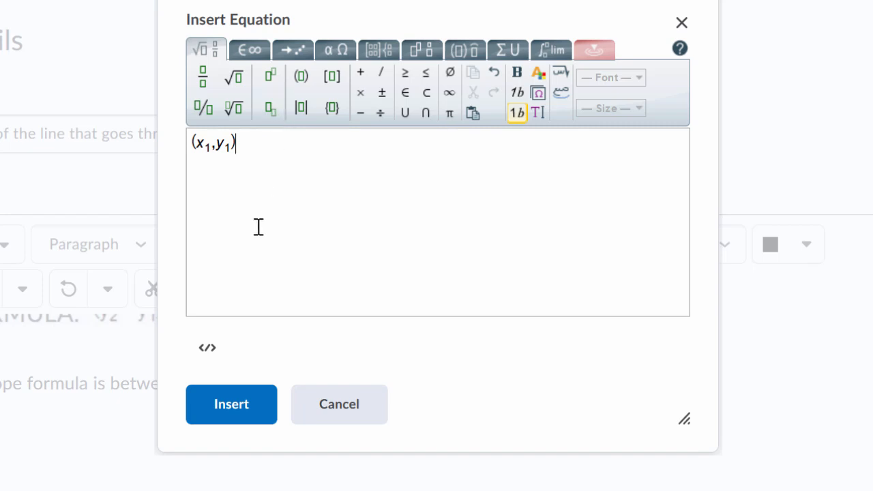
{"action": "left_click", "coordinate": [246, 399]}
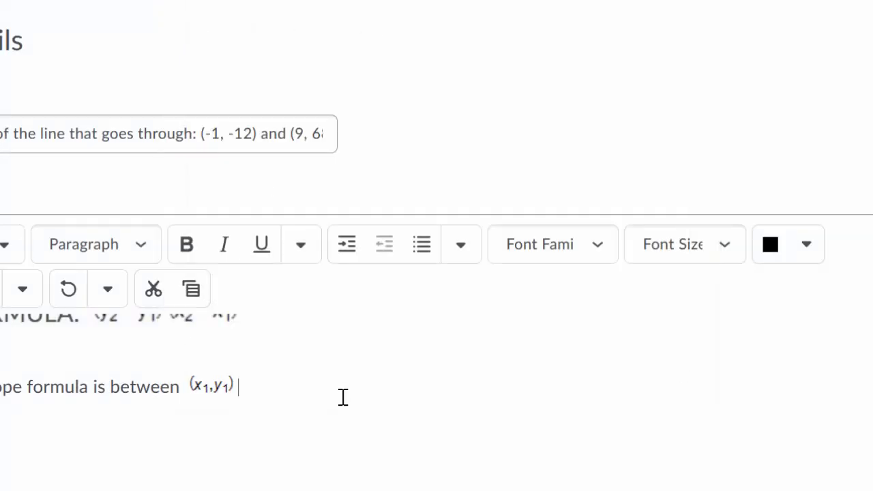
Add "and" after the first point and begin another graphical equation with x₂ inside parentheses.
{"action": "type", "text": "and"}
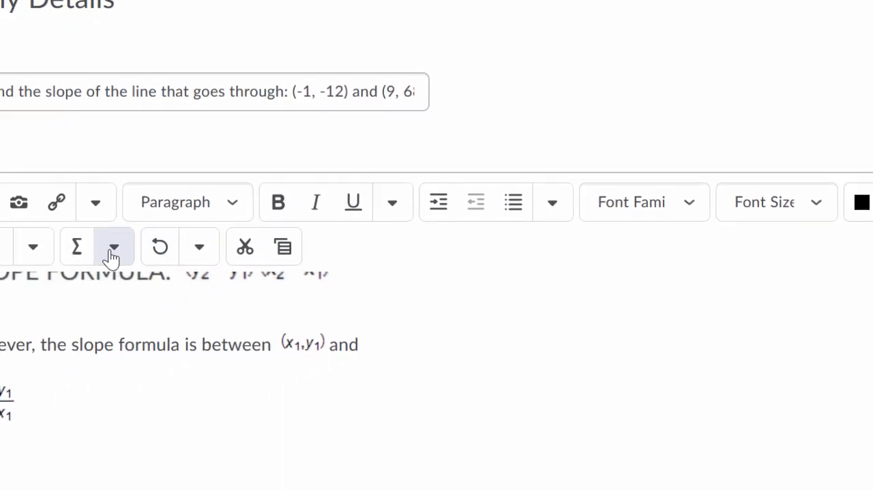
{"action": "left_click", "coordinate": [93, 264]}
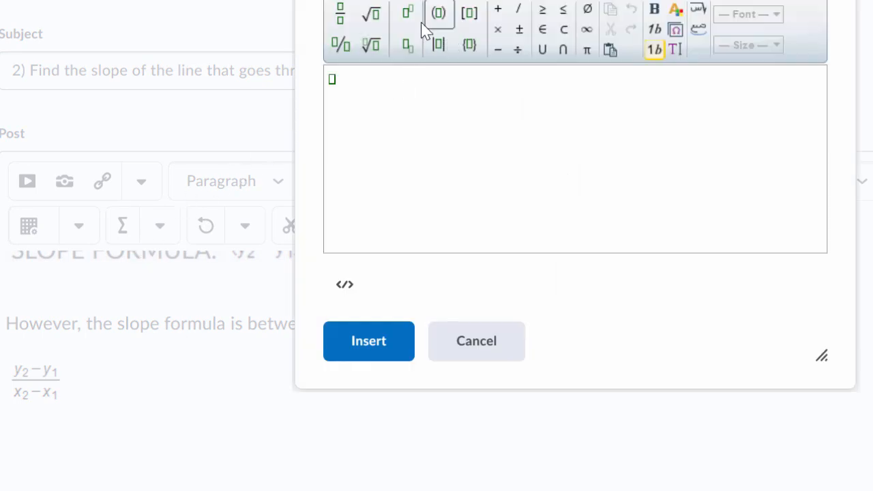
{"action": "left_click", "coordinate": [442, 18]}
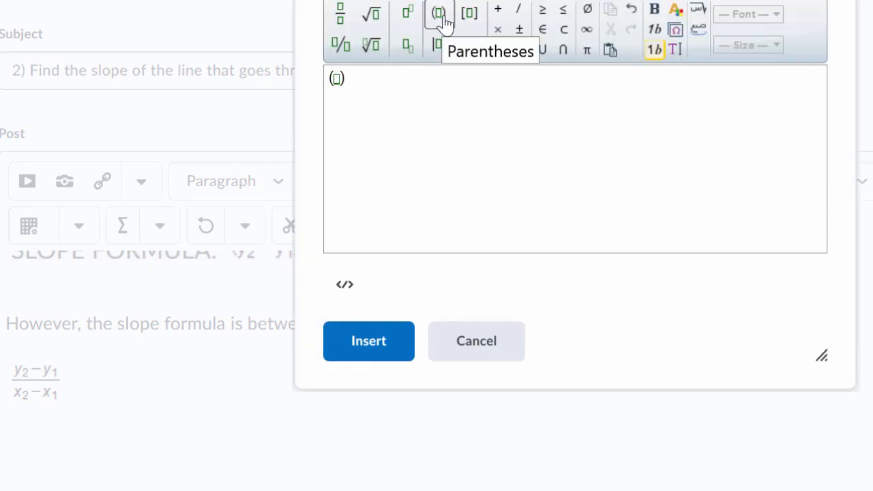
{"action": "type", "text": "x"}
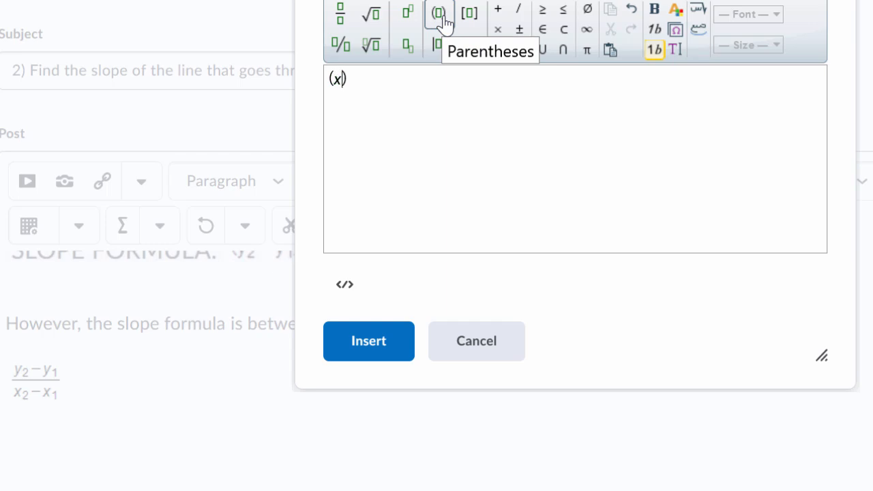
{"action": "left_click", "coordinate": [412, 58]}
{"action": "type", "text": "2"}
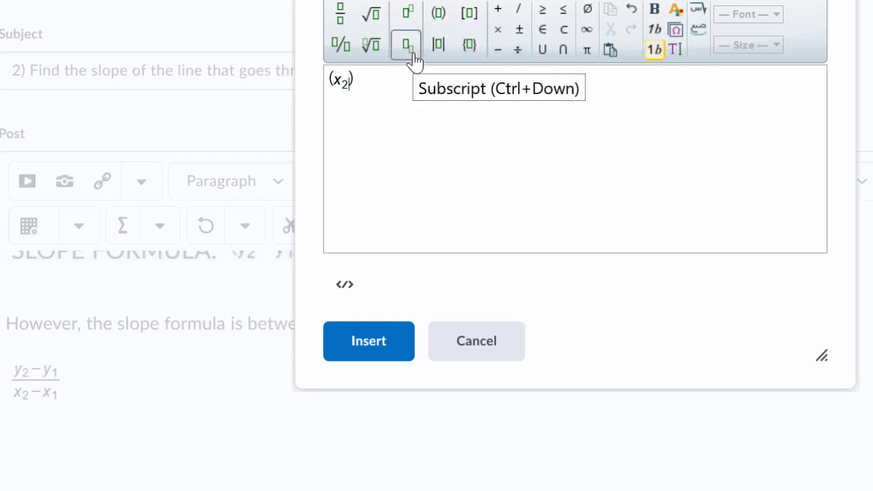
Complete the second point as (x₂,y₂) with a subscripted 2, and insert it into the sentence.
{"action": "key", "text": "Right"}
{"action": "type", "text": ",y"}
{"action": "left_click", "coordinate": [415, 59]}
{"action": "type", "text": "2"}
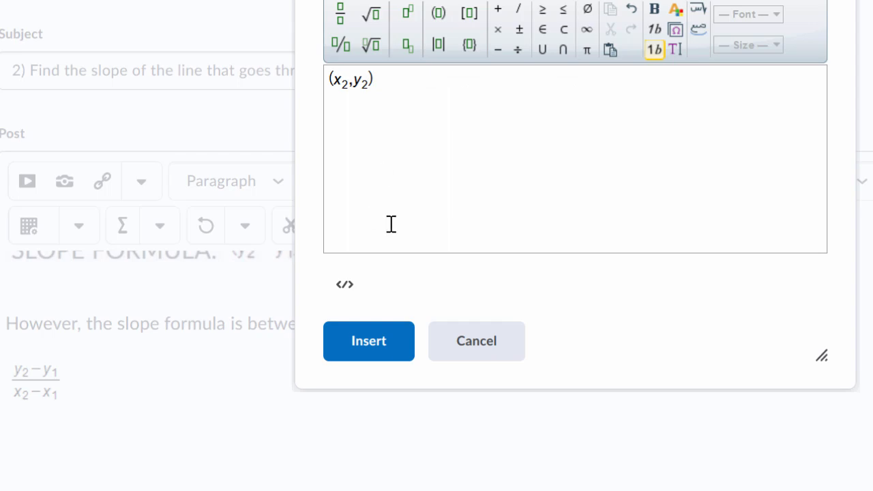
{"action": "left_click", "coordinate": [390, 347]}
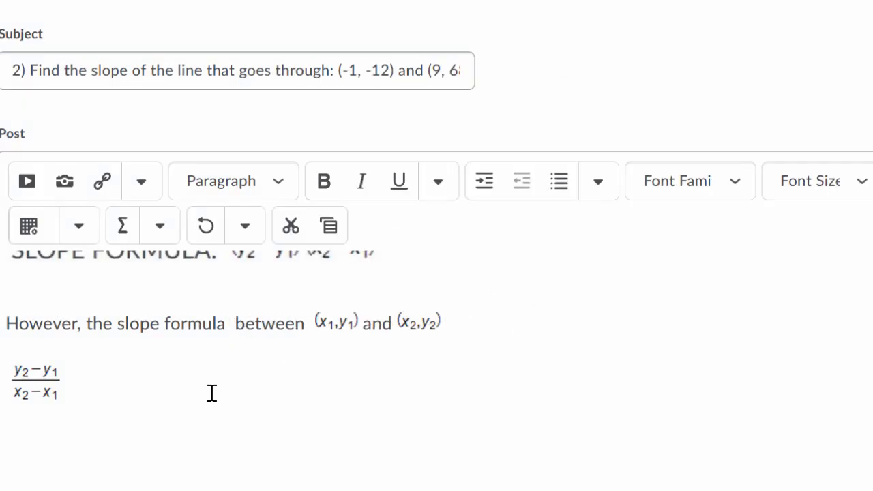
Add "m =" directly in front of the slope fraction in the post.
{"action": "left_click", "coordinate": [11, 382]}
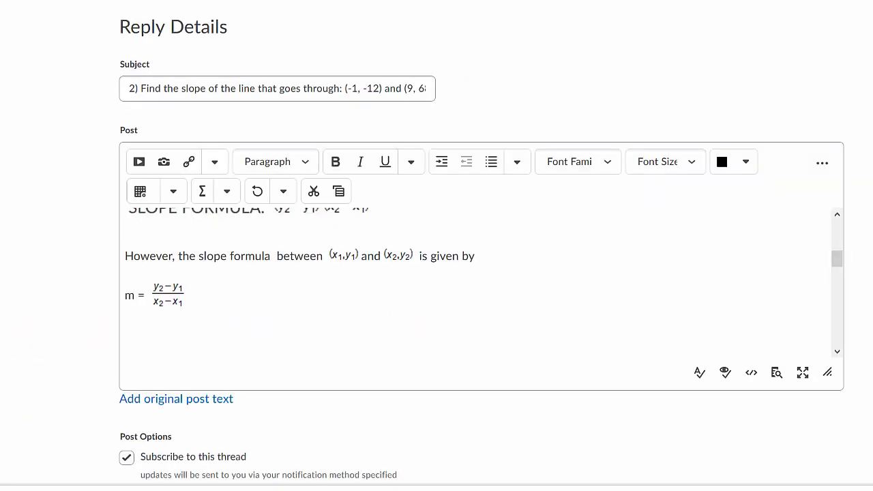